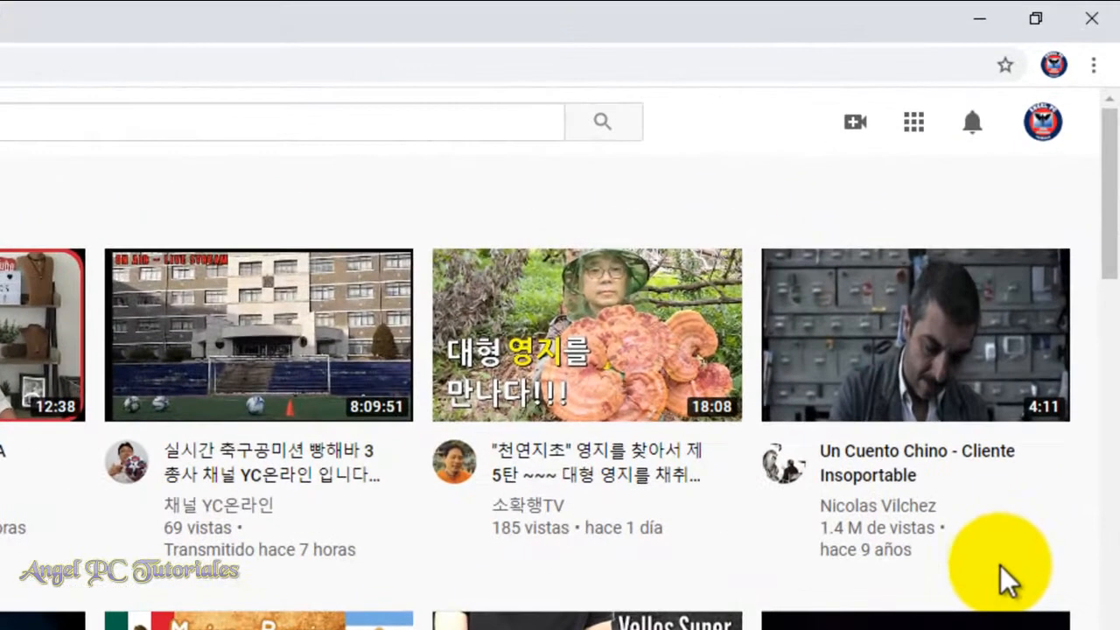
Go to YouTube Studio and open the details of the newest private video in the channel's video list.
left_click(1041, 121)
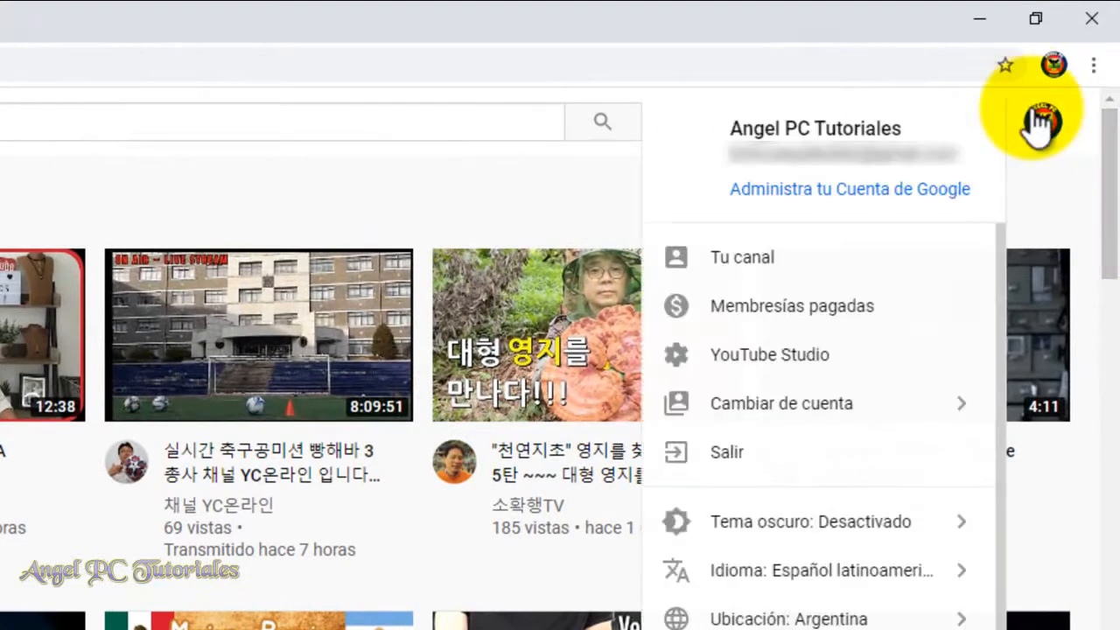
left_click(794, 355)
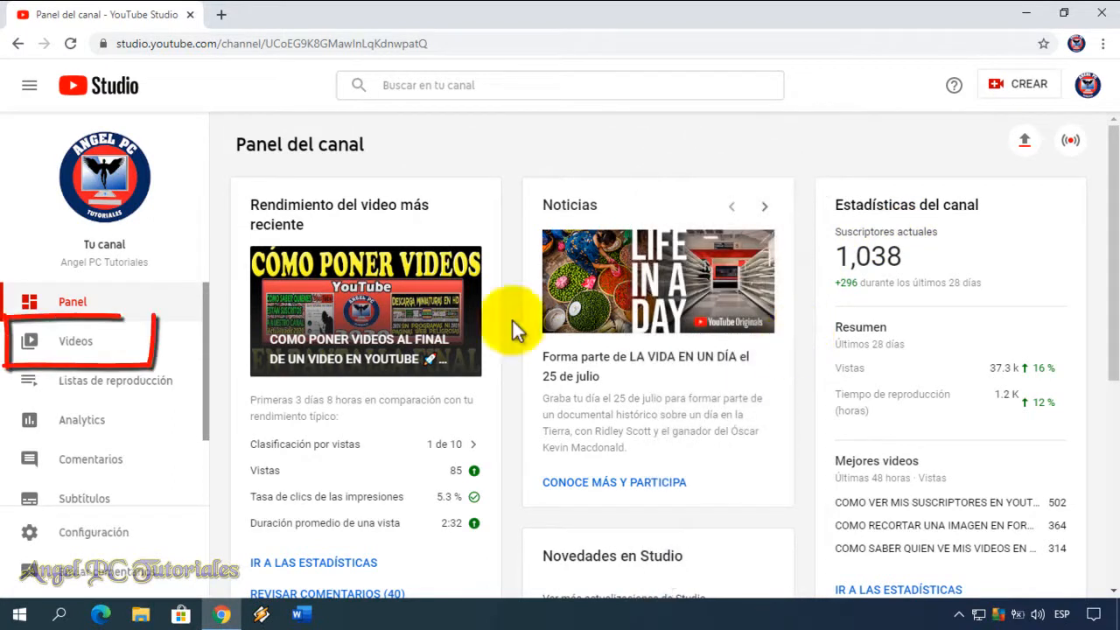
left_click(125, 343)
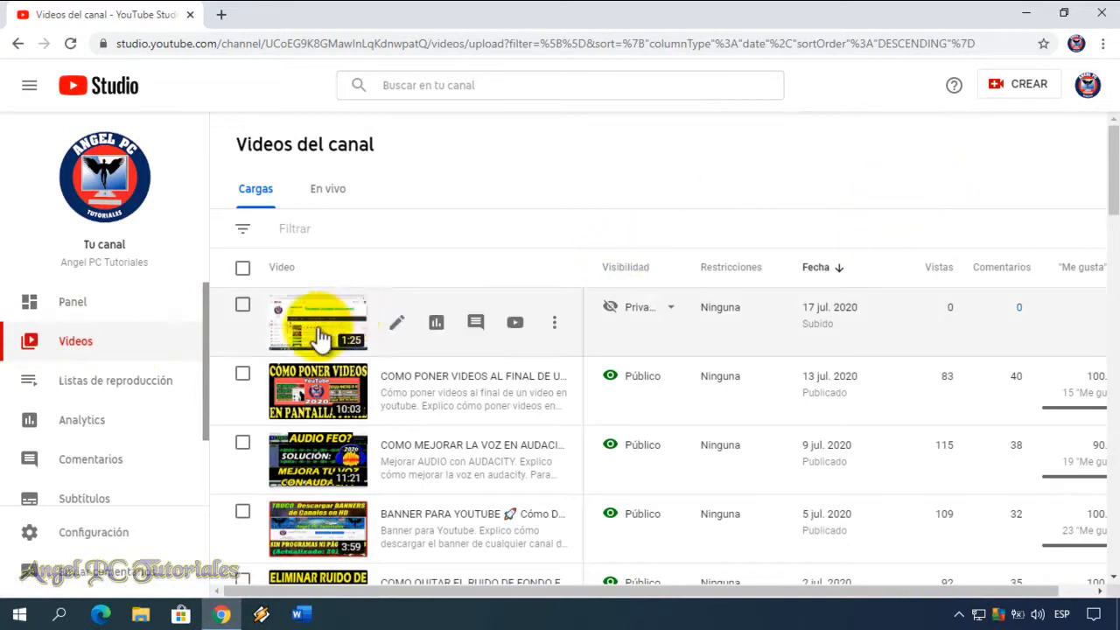
left_click(398, 326)
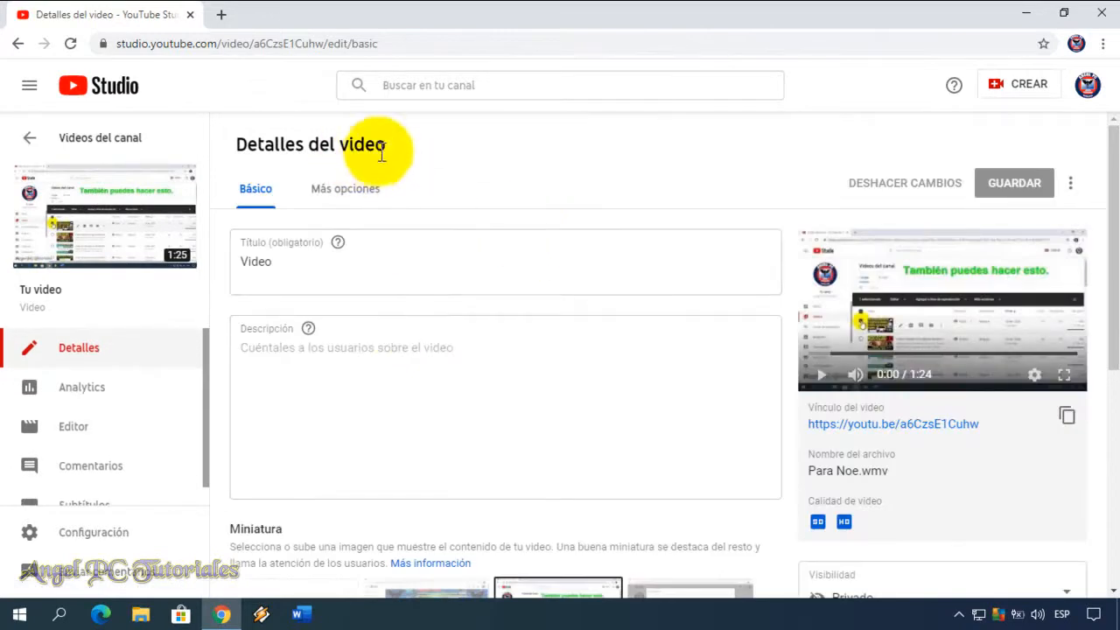
Open the card editor for this video and pause the preview at the start.
left_click_drag(1113, 262, 1116, 441)
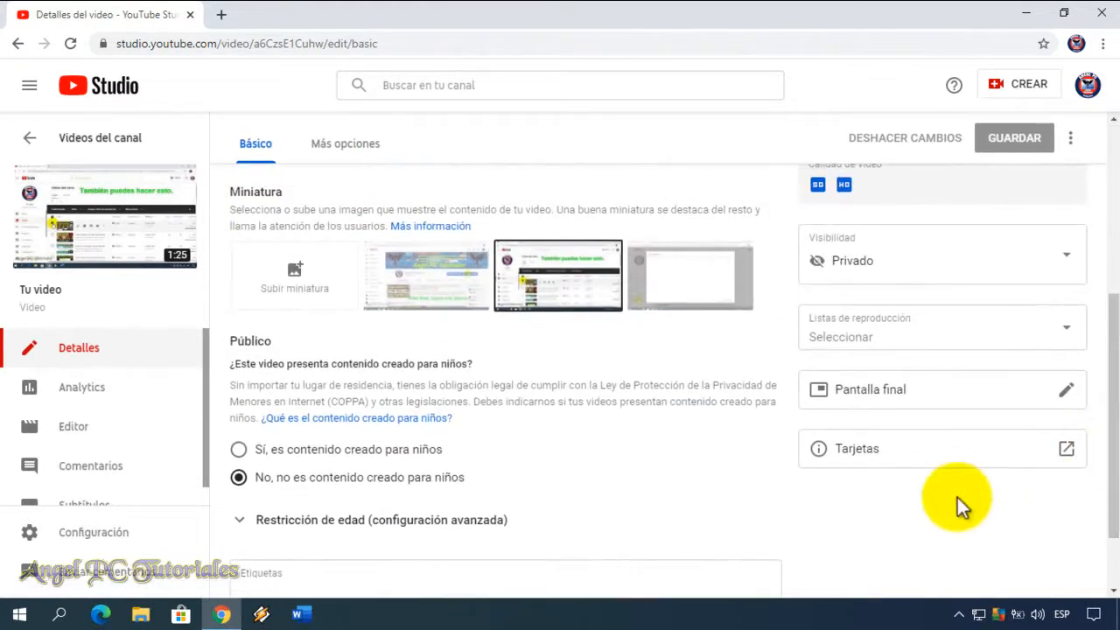
left_click(886, 464)
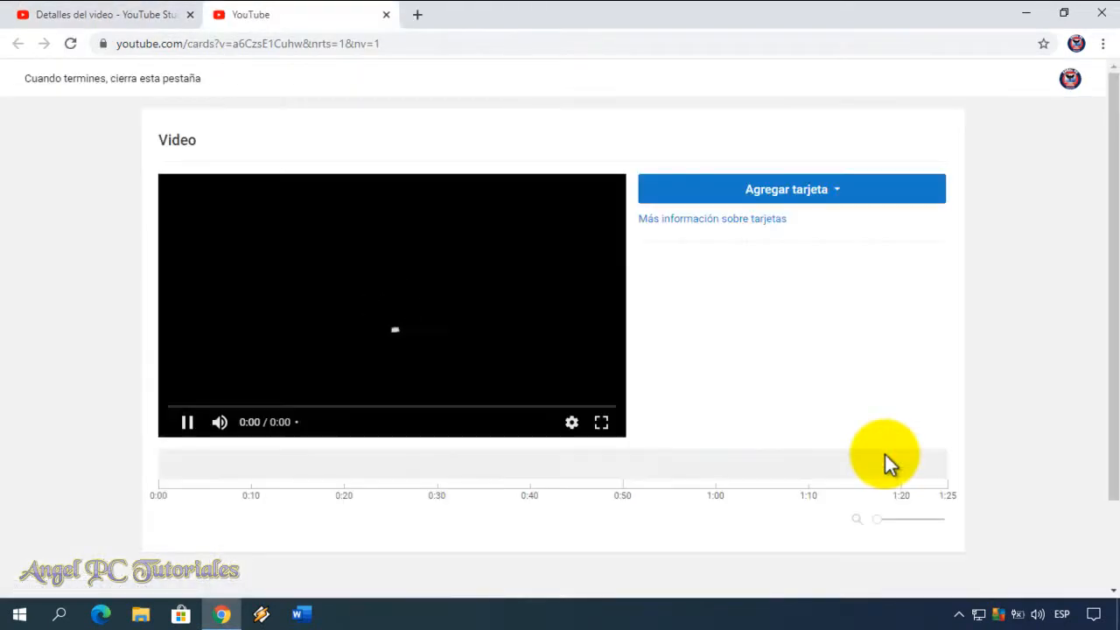
left_click(188, 424)
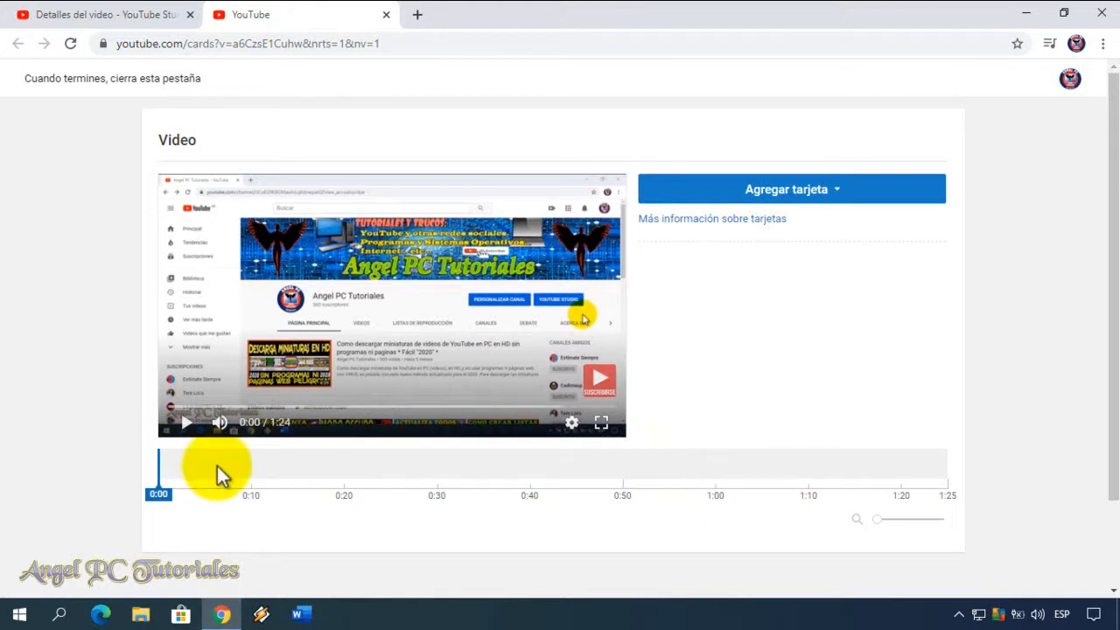
Add a video card at 0:11 that links to the uploaded video "COMO PONER EMOJIS EN YOUTUBE".
left_click(191, 426)
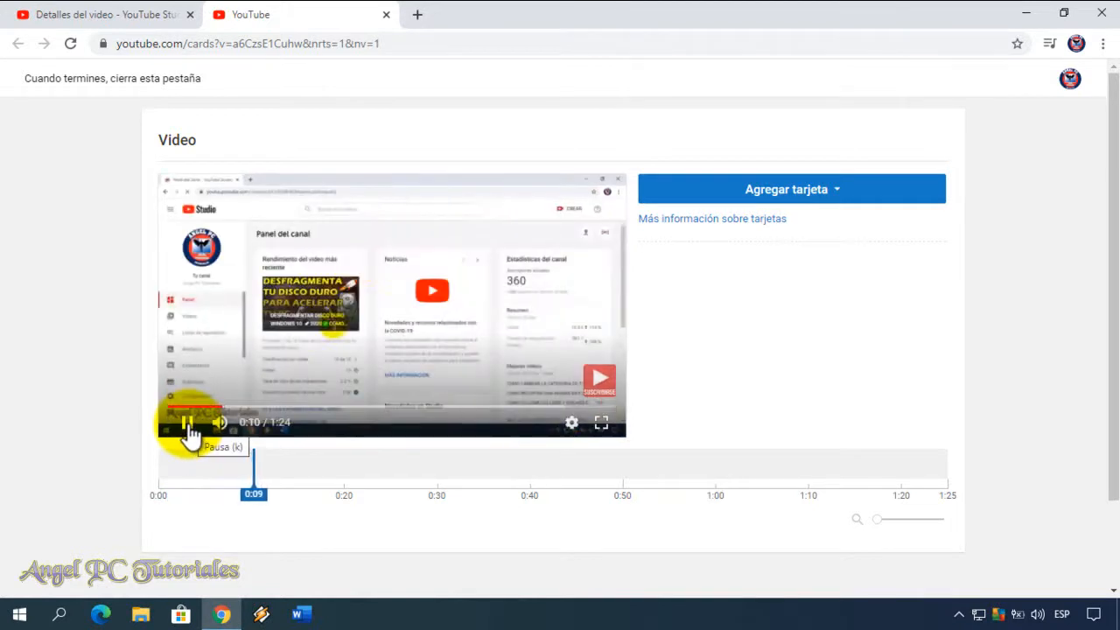
left_click(189, 427)
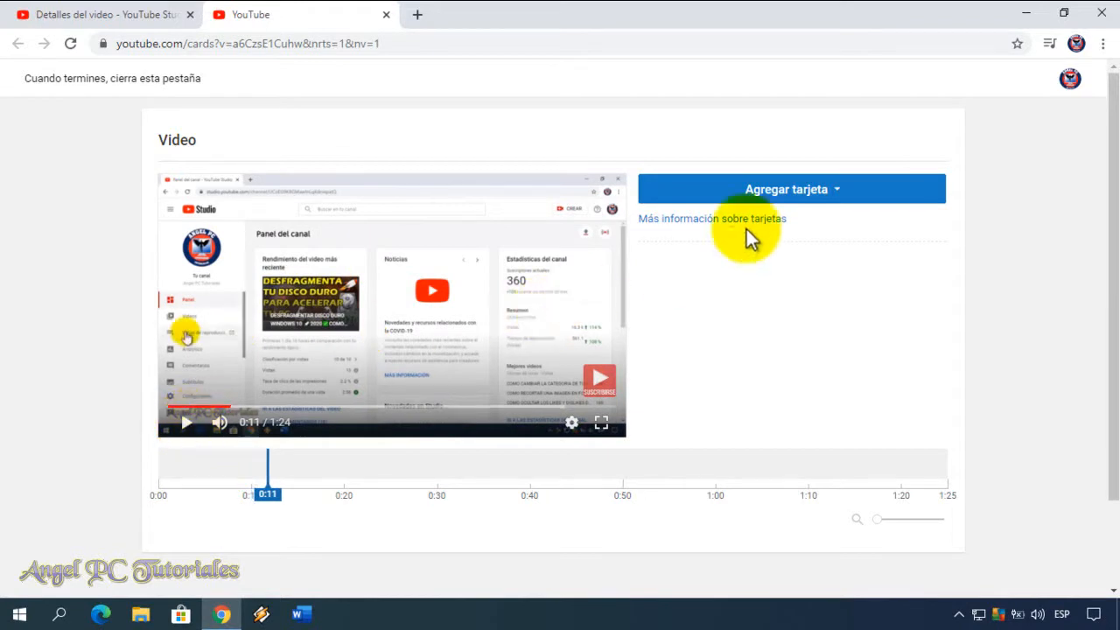
left_click(817, 201)
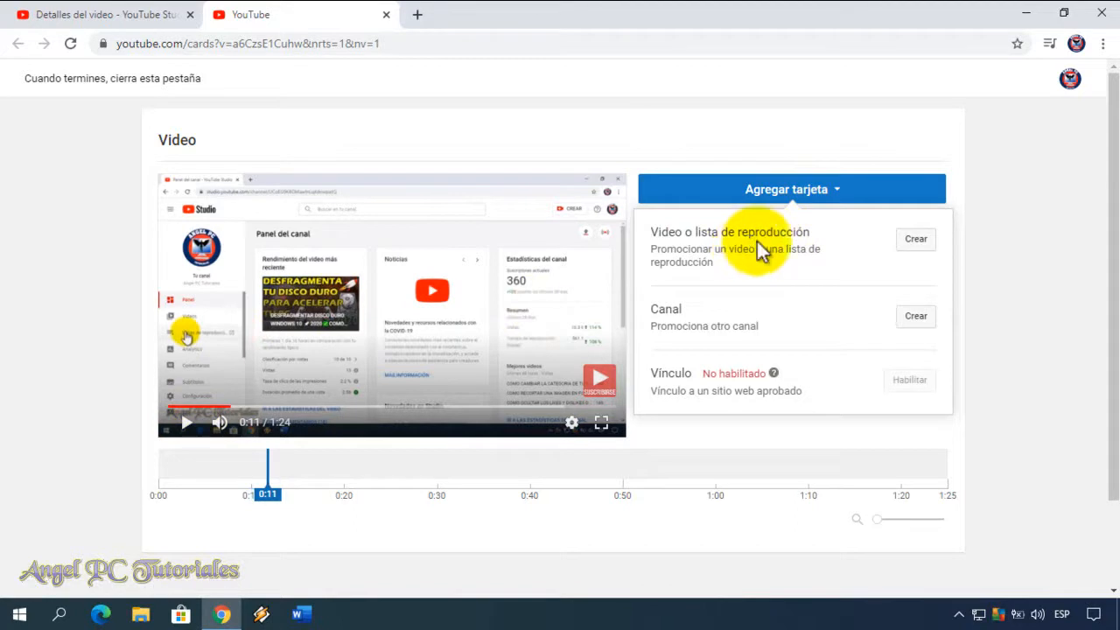
left_click(920, 241)
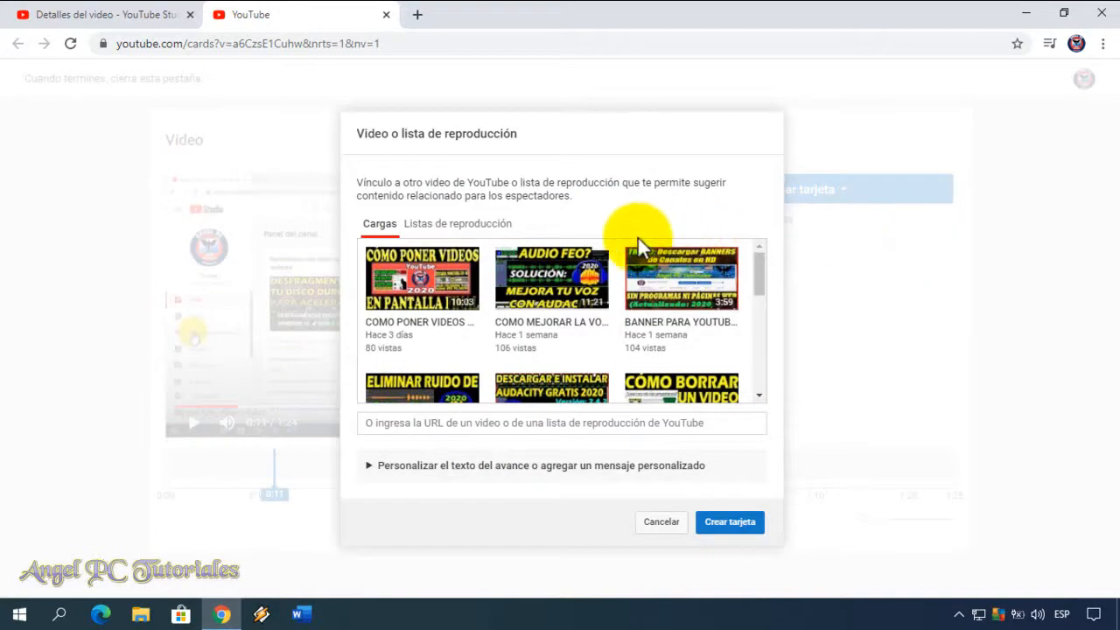
left_click(444, 227)
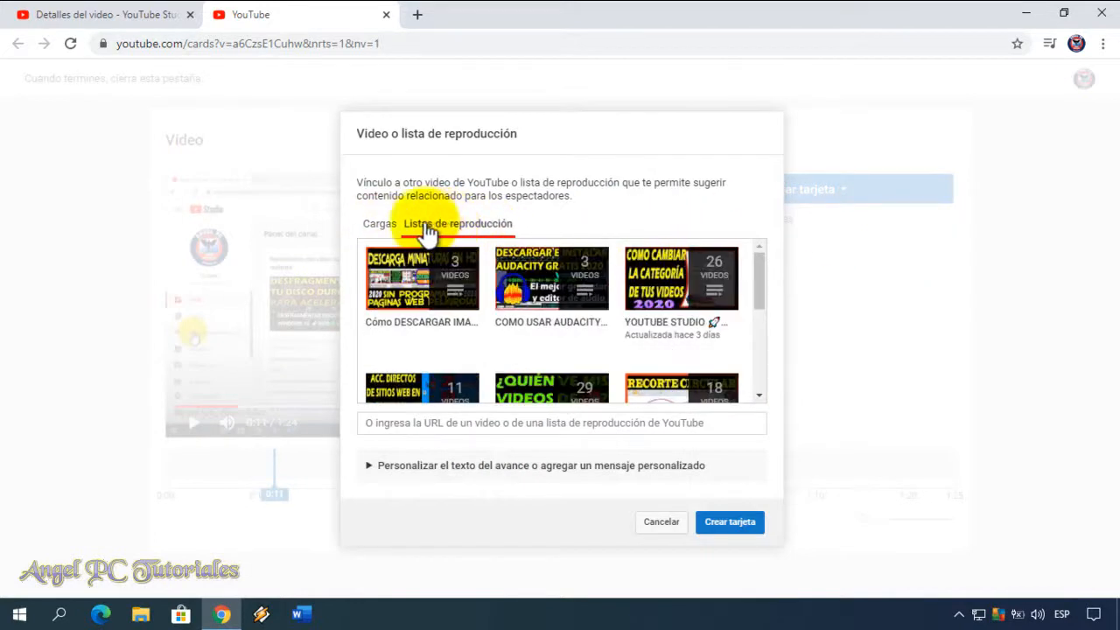
left_click(391, 224)
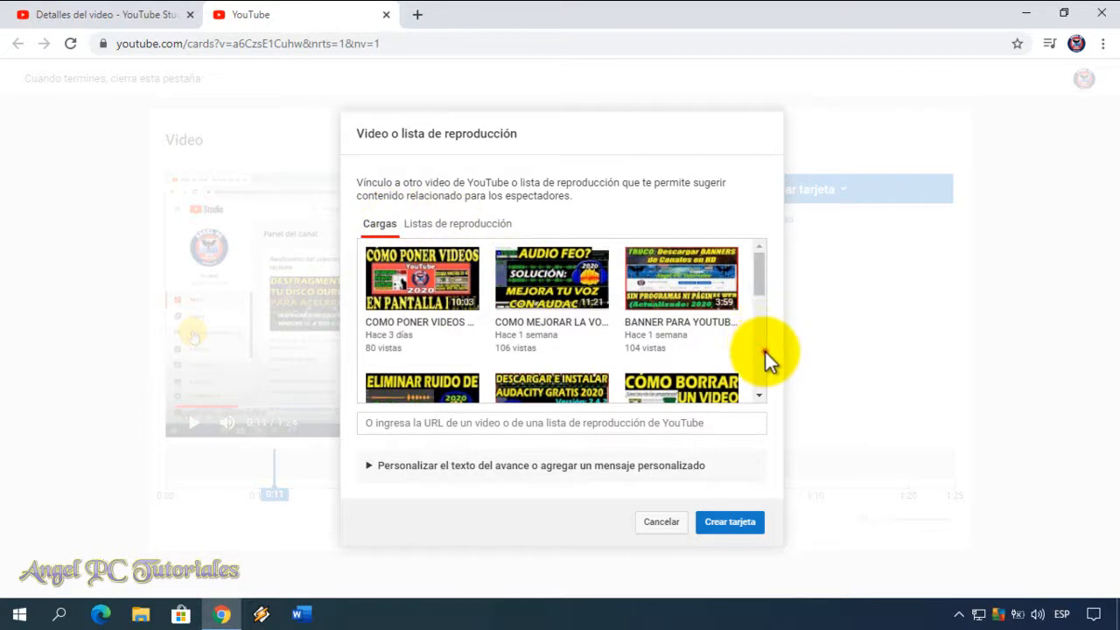
scroll(765, 352, "down", 2)
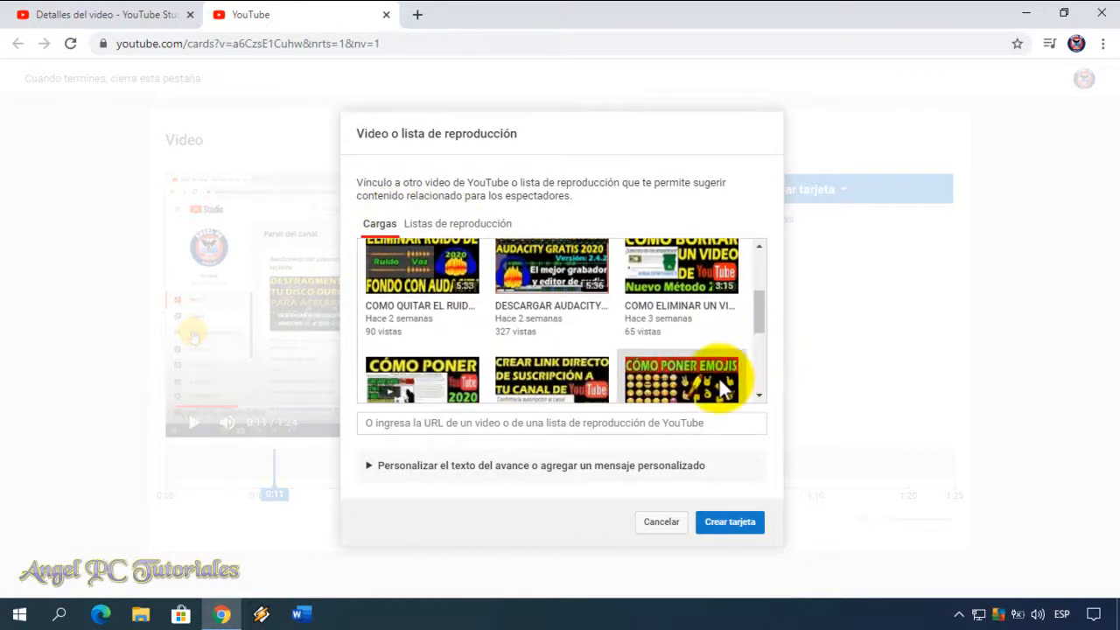
scroll(721, 388, "down", 2)
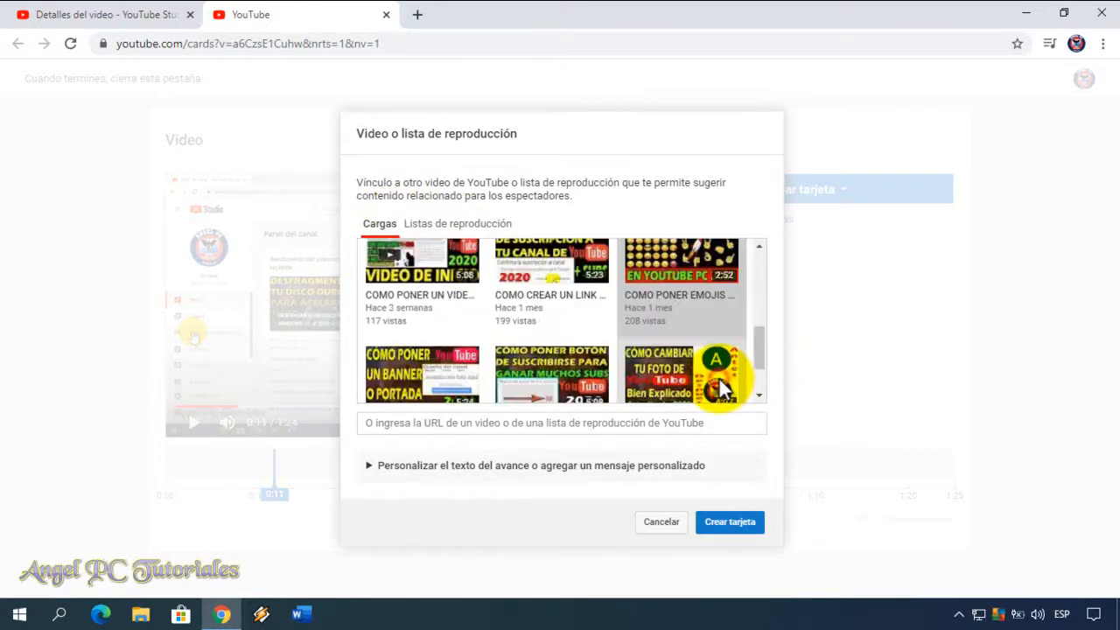
left_click(448, 473)
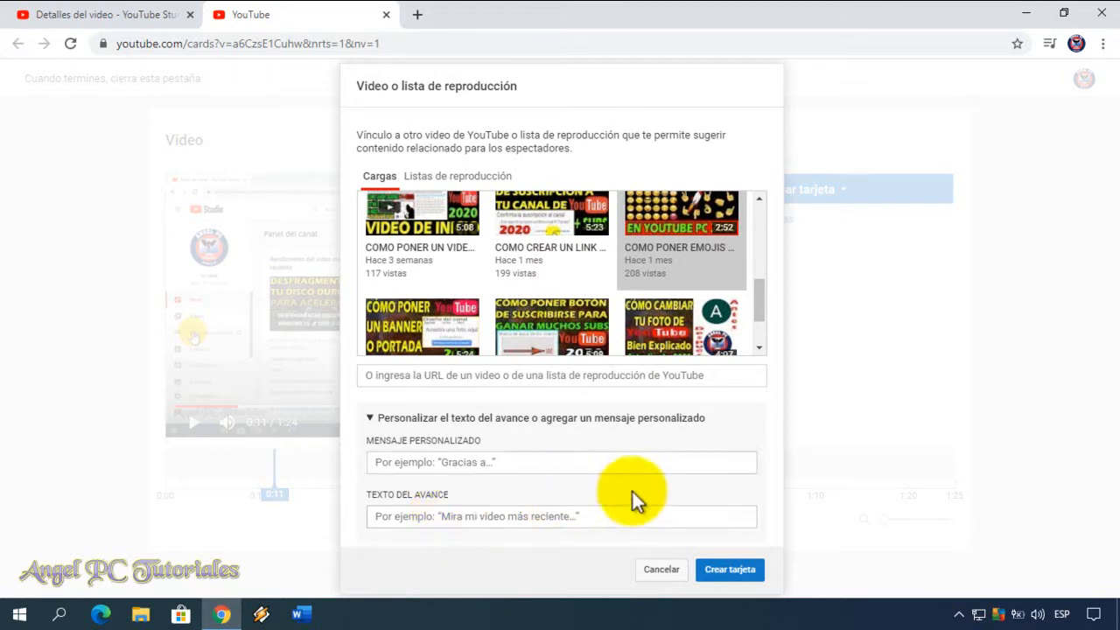
left_click(733, 572)
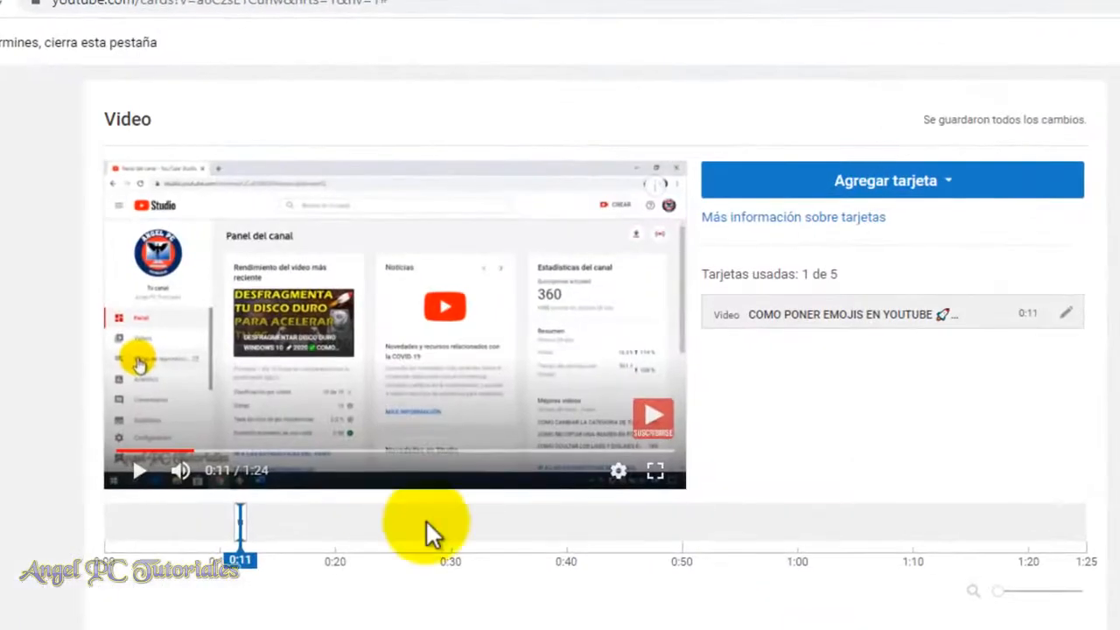
Preview the video from 0:10 to check how the emoji video card appears, stopping at 0:19.
left_click_drag(231, 526, 223, 525)
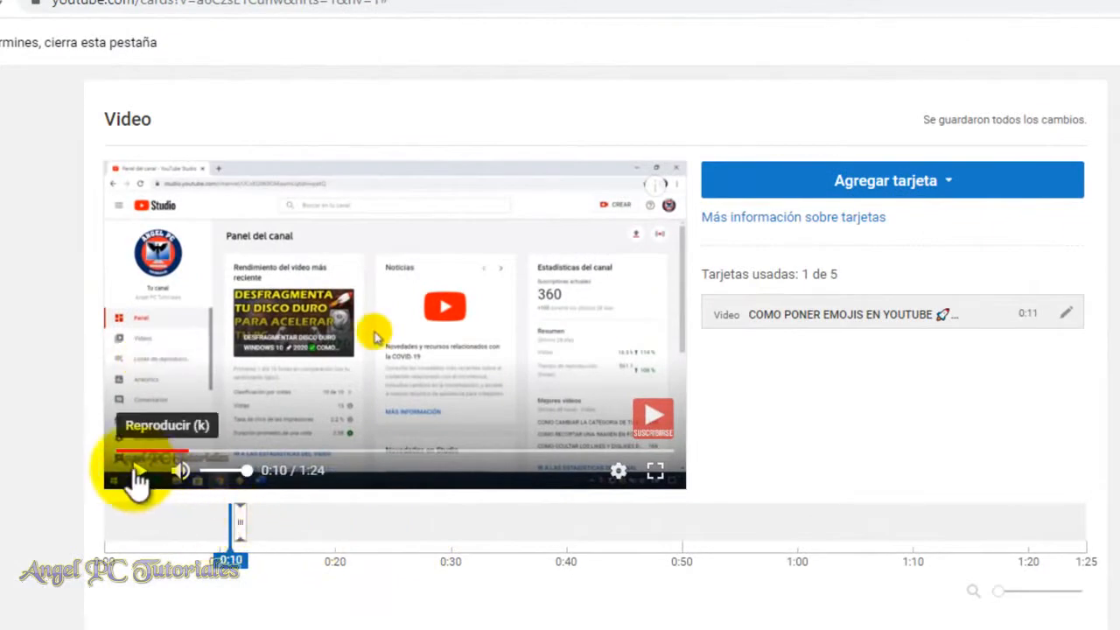
left_click(137, 473)
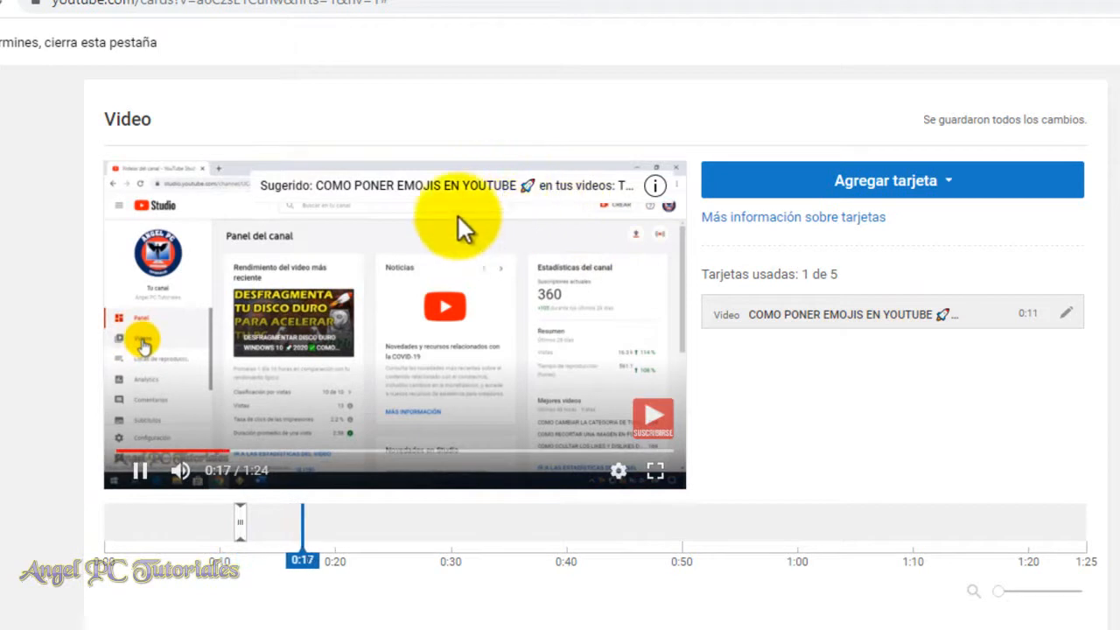
left_click(147, 476)
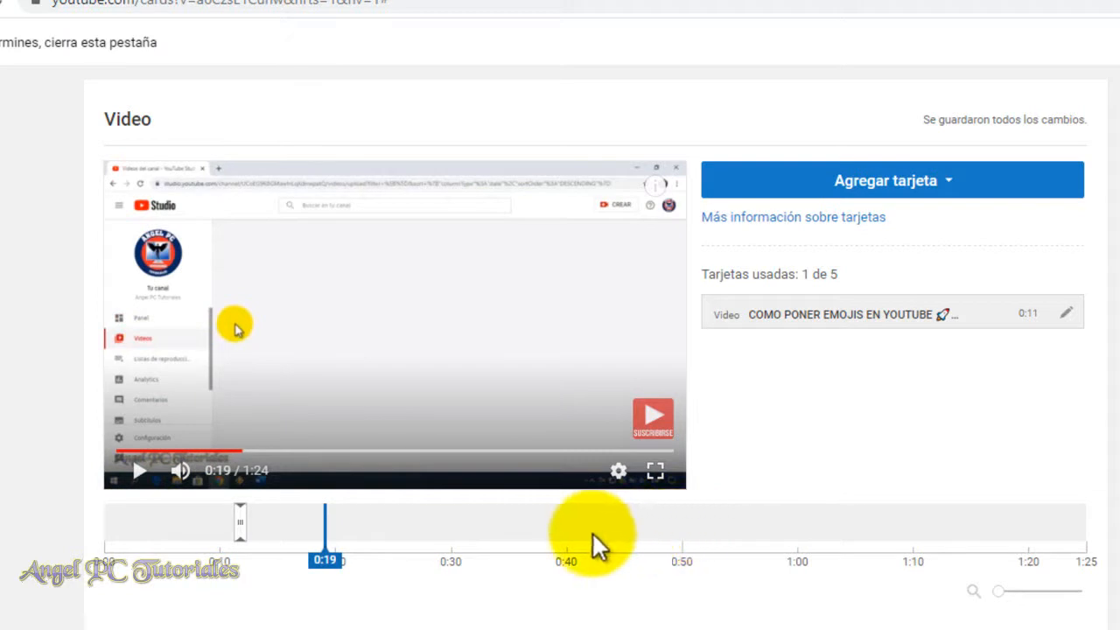
Add a playlist card at 0:50 that links to "COMO PERSONALIZAR YOUTUBE PARA GANAR + SUSCRIPTORES Y VISTAS".
left_click(683, 519)
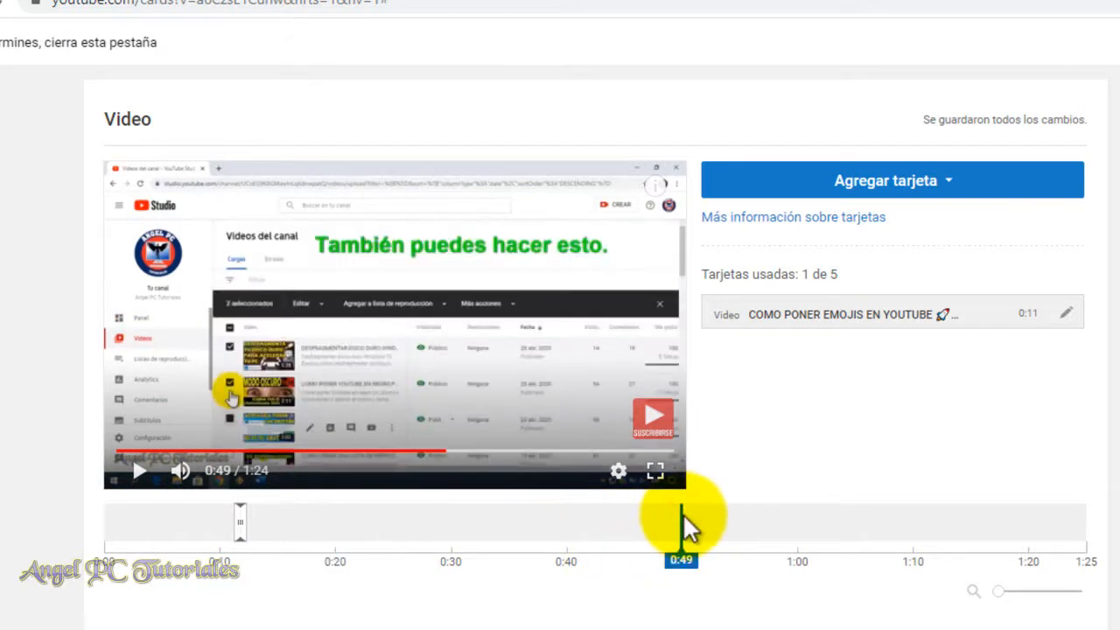
left_click(685, 516)
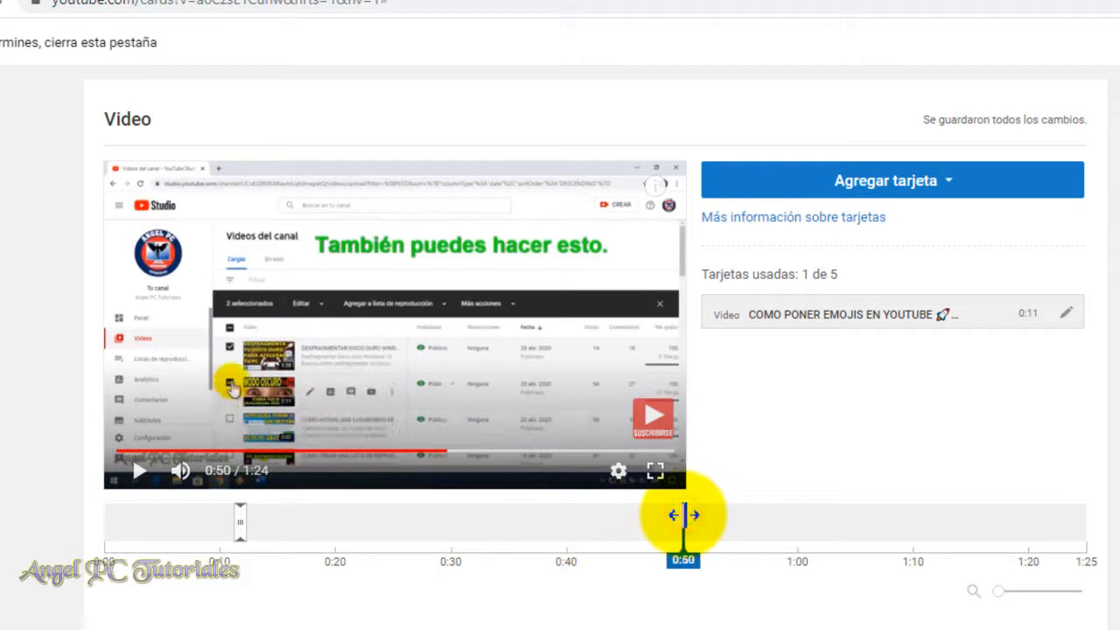
left_click(947, 184)
left_click(1043, 243)
left_click(519, 229)
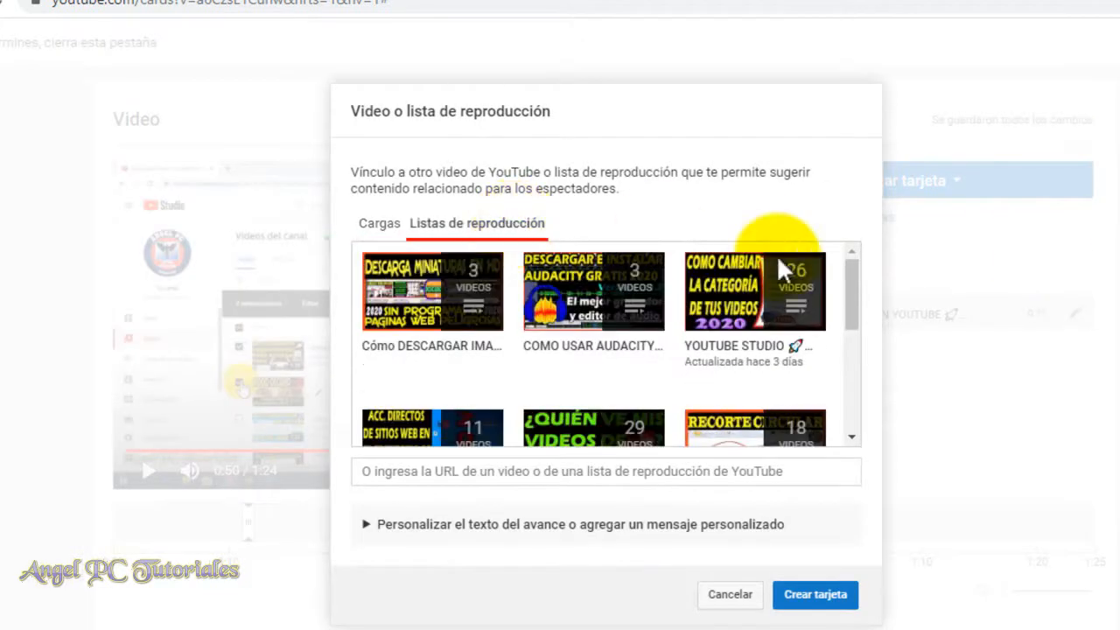
left_click_drag(853, 285, 843, 330)
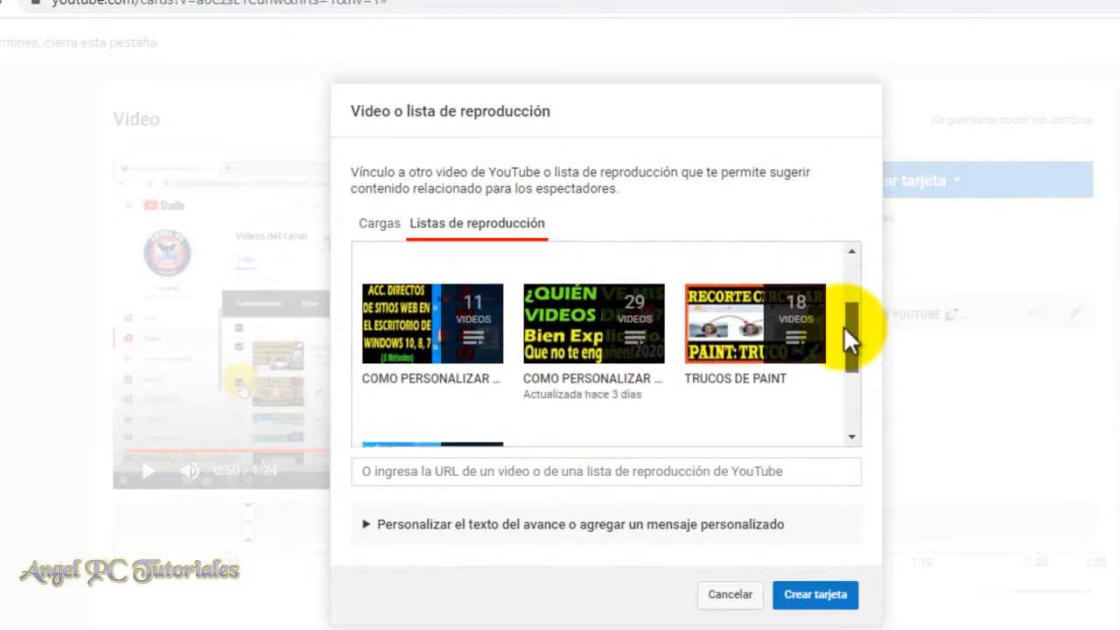
left_click(604, 341)
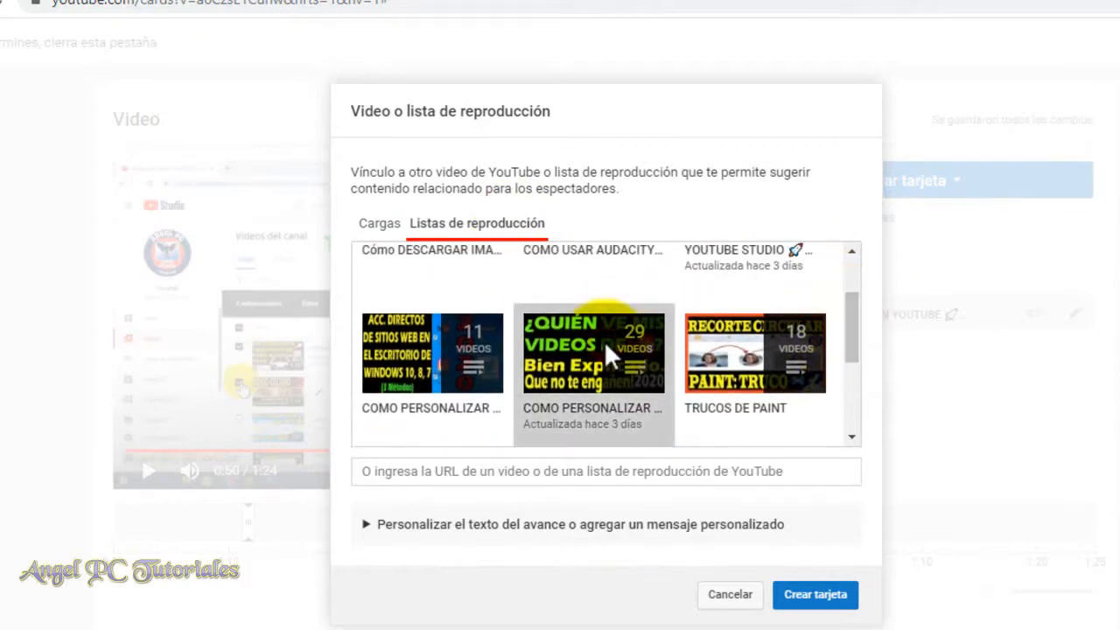
left_click(807, 598)
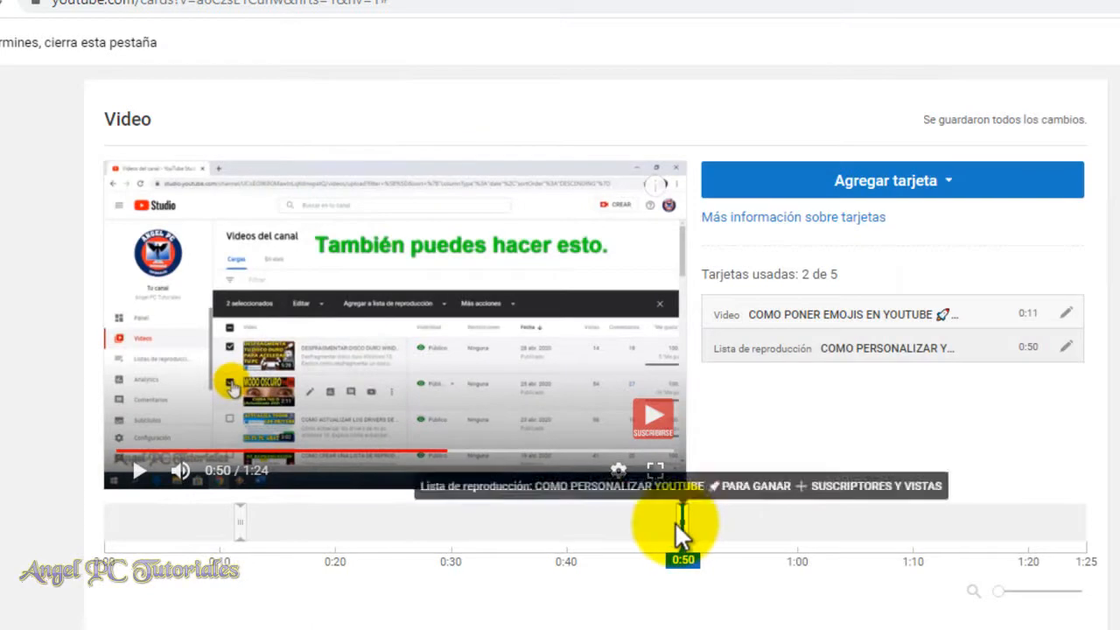
Preview the playlist card by playing the video from 0:49 to 0:56, and close the card editor.
left_click_drag(677, 518, 672, 523)
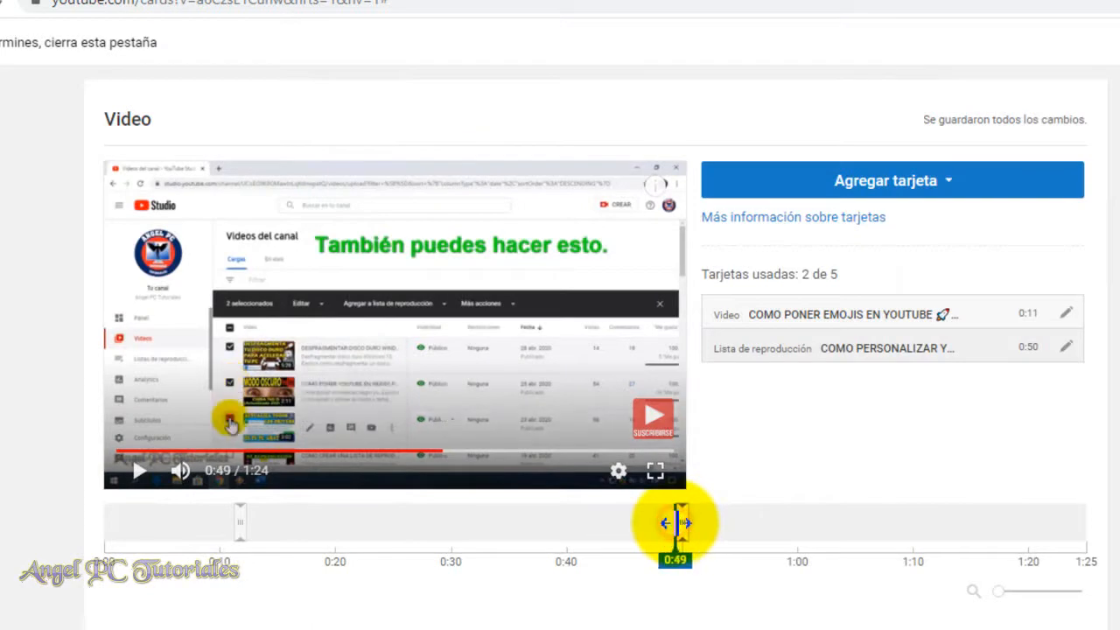
left_click(140, 479)
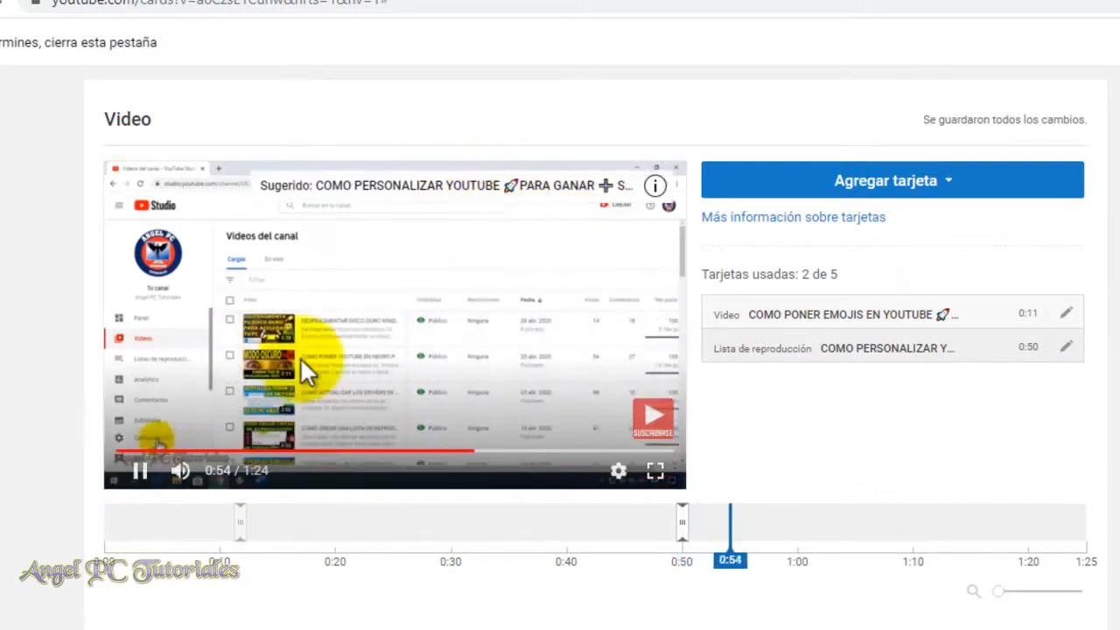
left_click(138, 476)
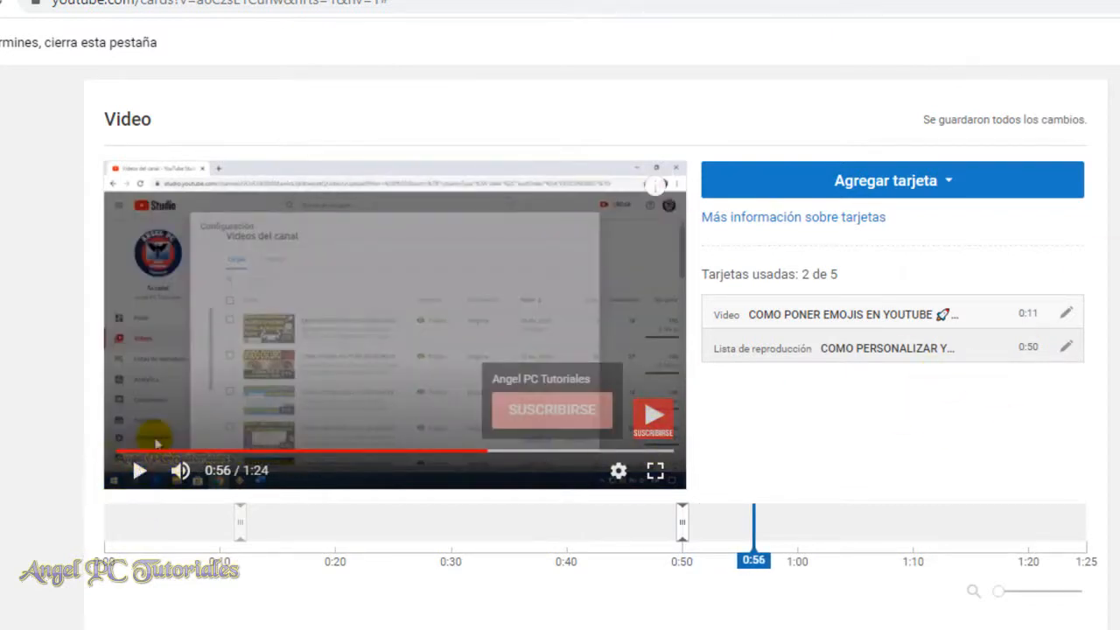
mouse_move(1068, 120)
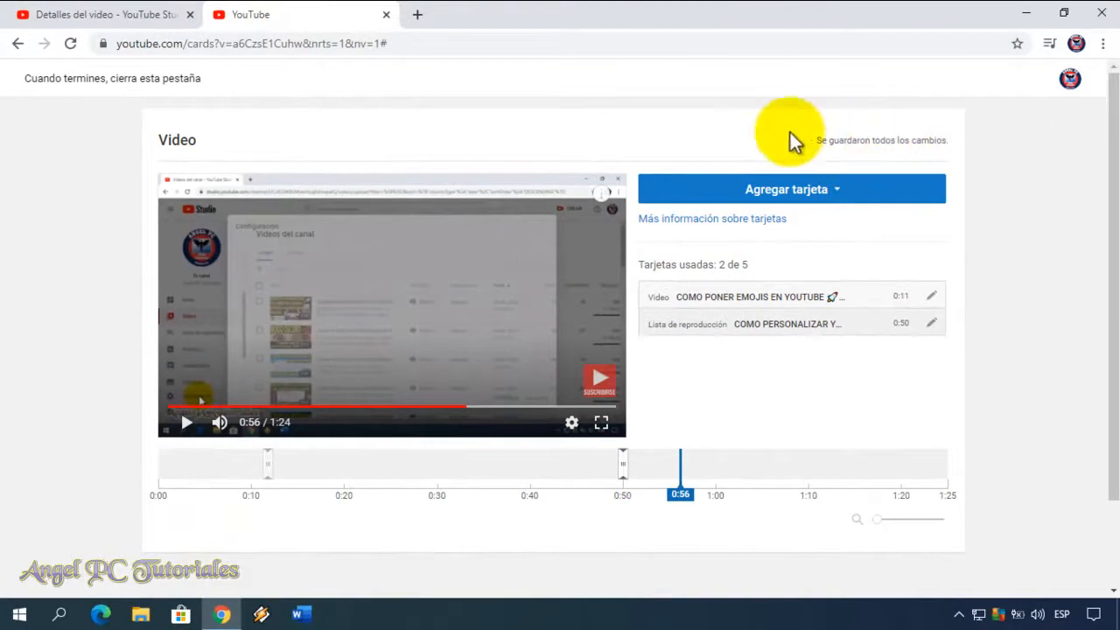
left_click(387, 15)
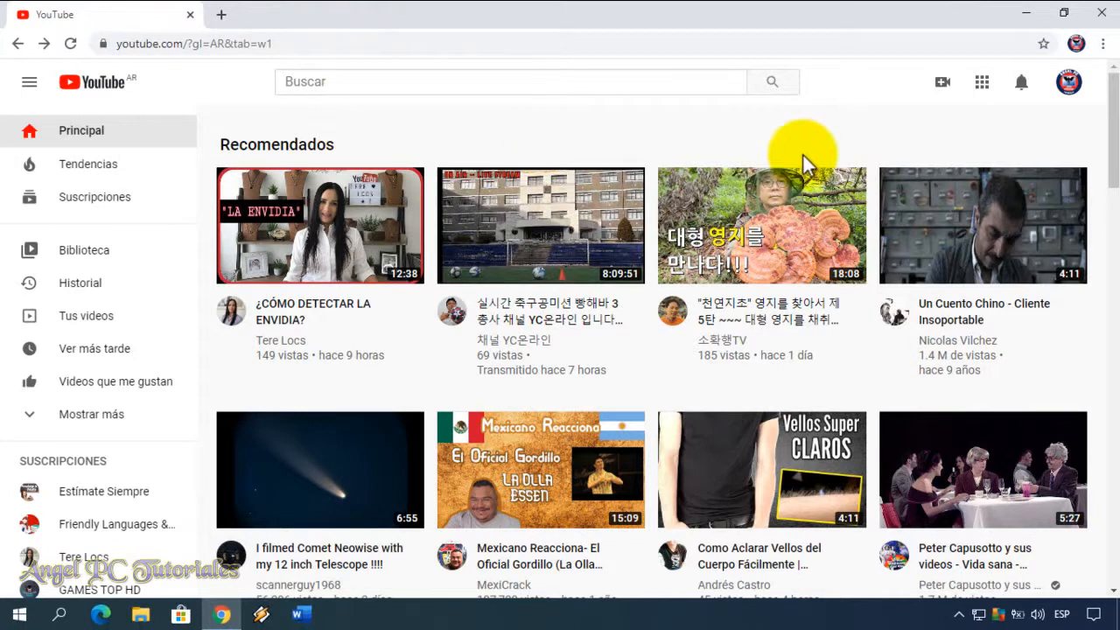
Start a new video upload from the YouTube home page with the WMV file in the Camtasia folder.
left_click(944, 87)
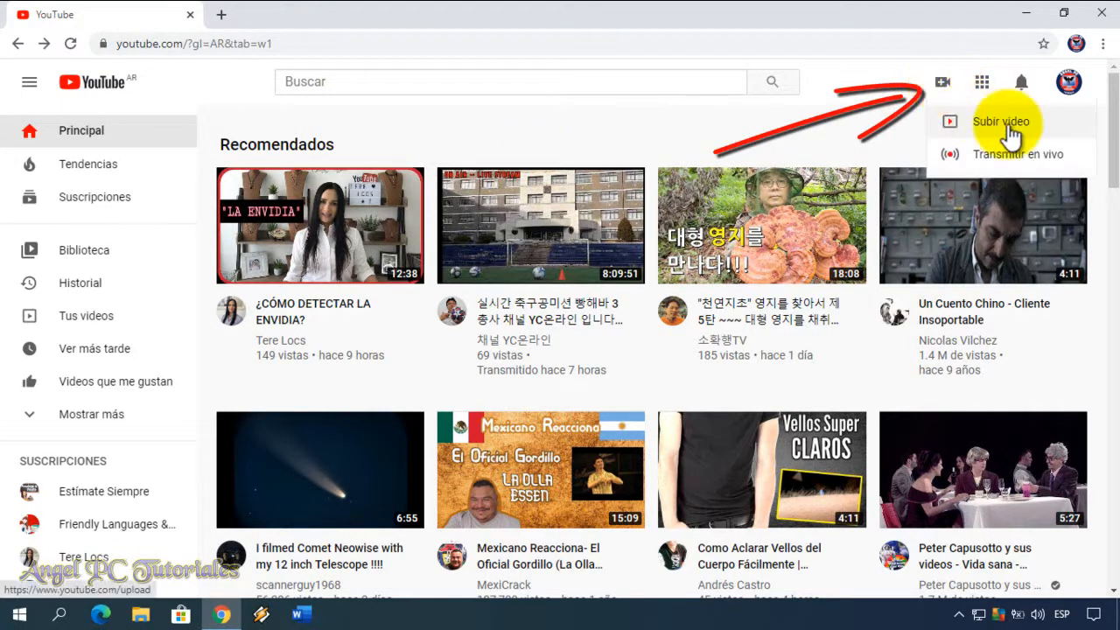
left_click(1008, 127)
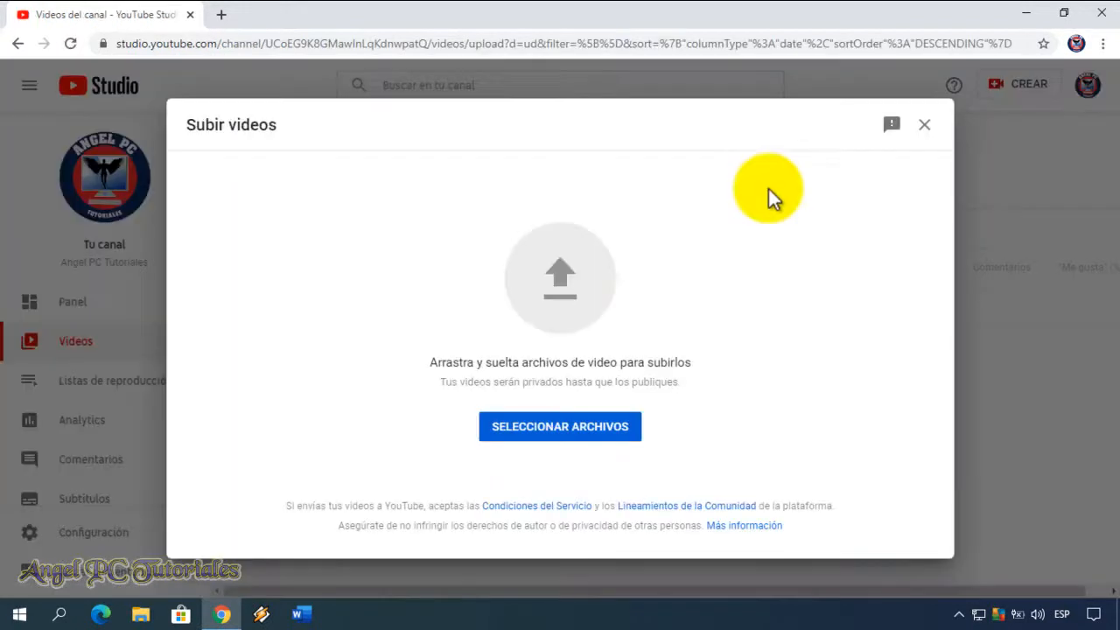
left_click(574, 265)
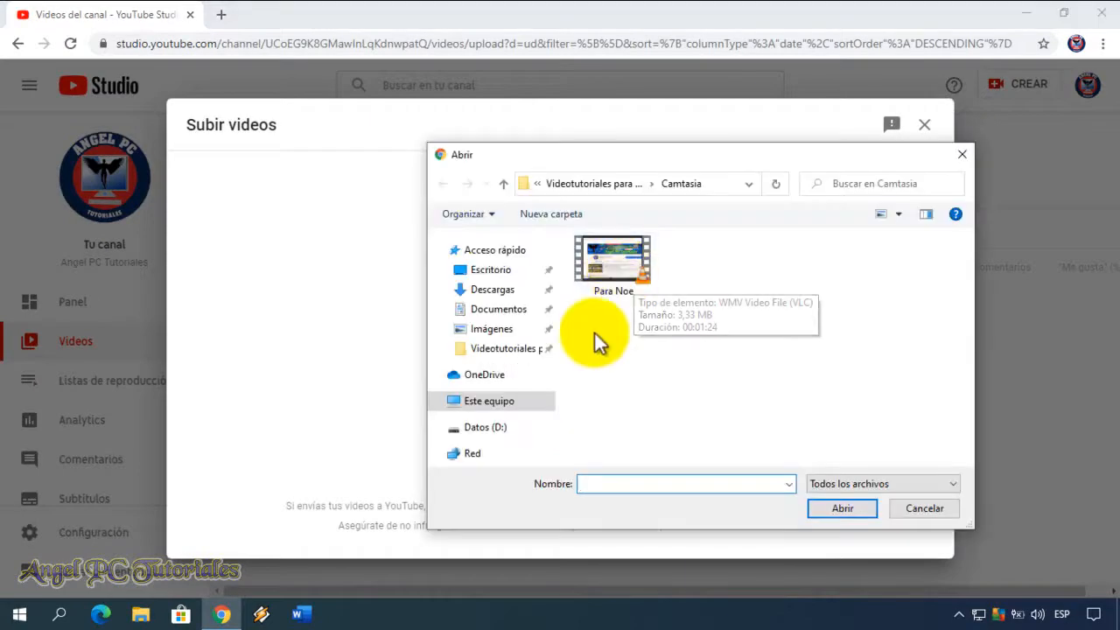
left_click(611, 267)
left_click(828, 508)
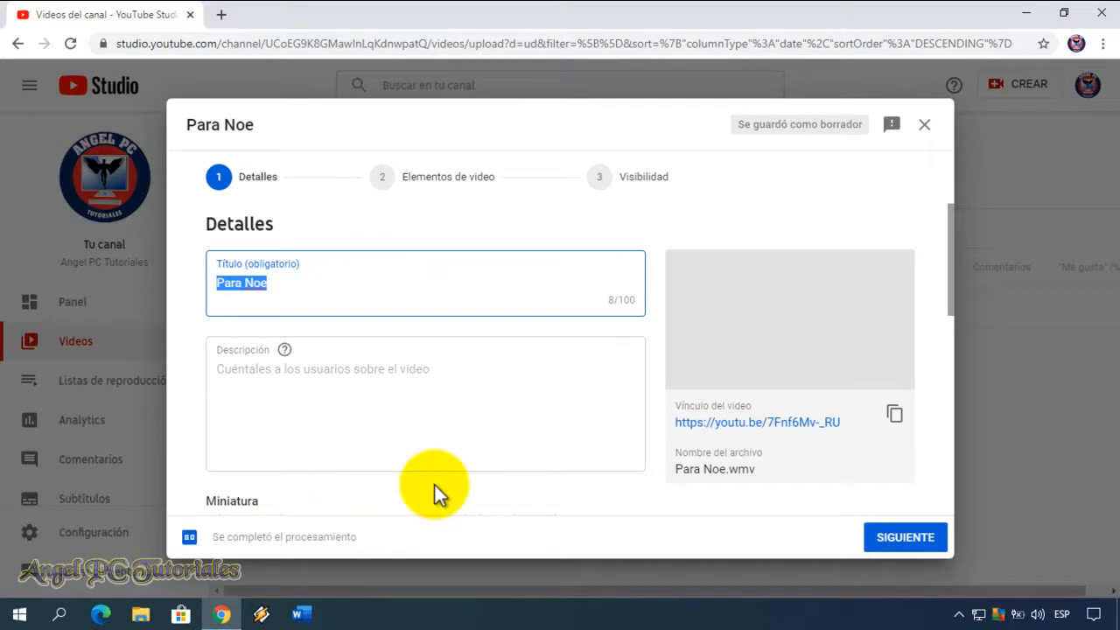
Open the card editor from the upload's video elements stage and pause the preview at 0:00.
left_click(438, 183)
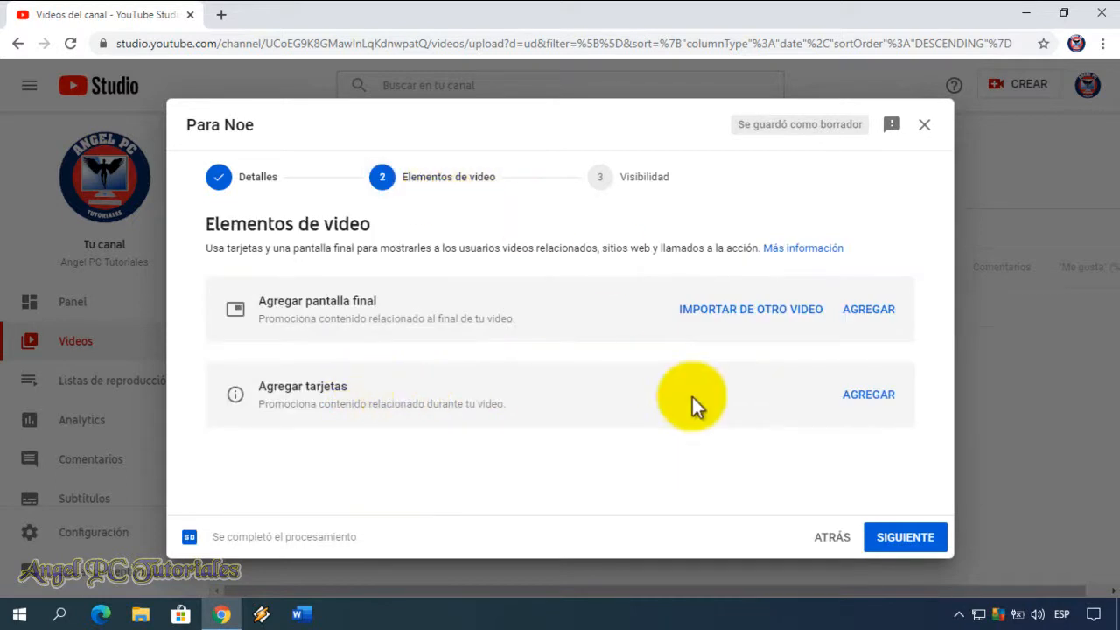
left_click(869, 396)
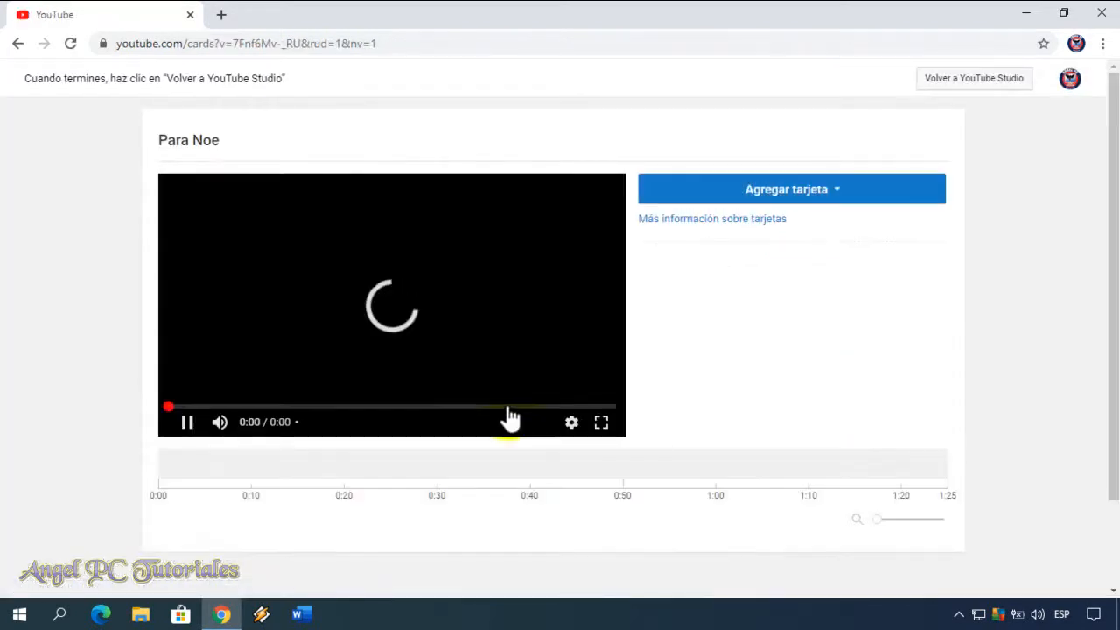
left_click(186, 425)
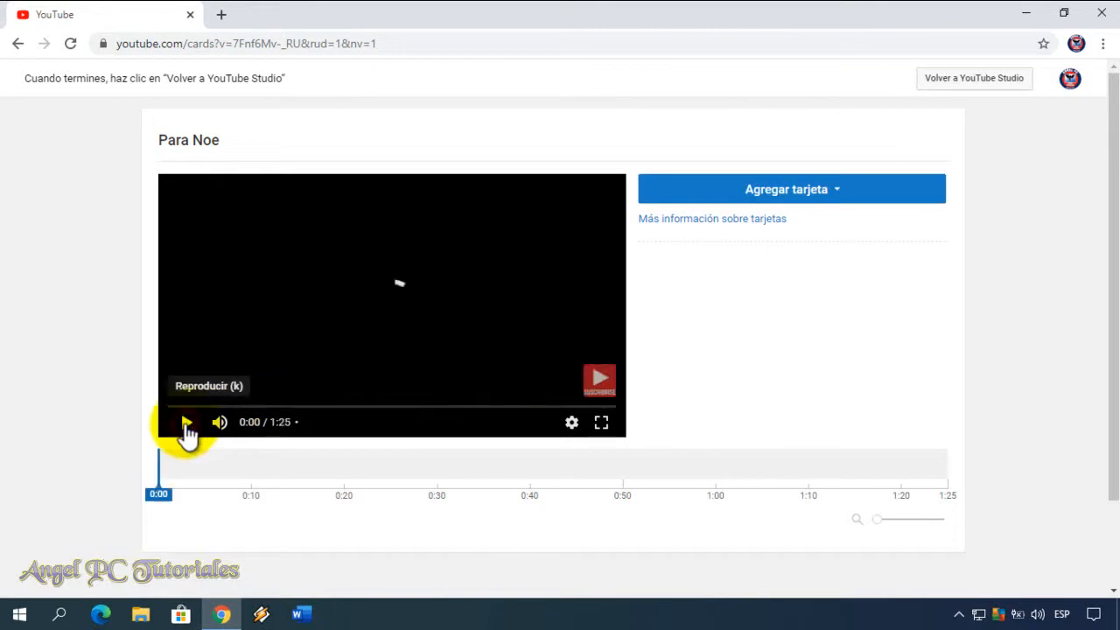